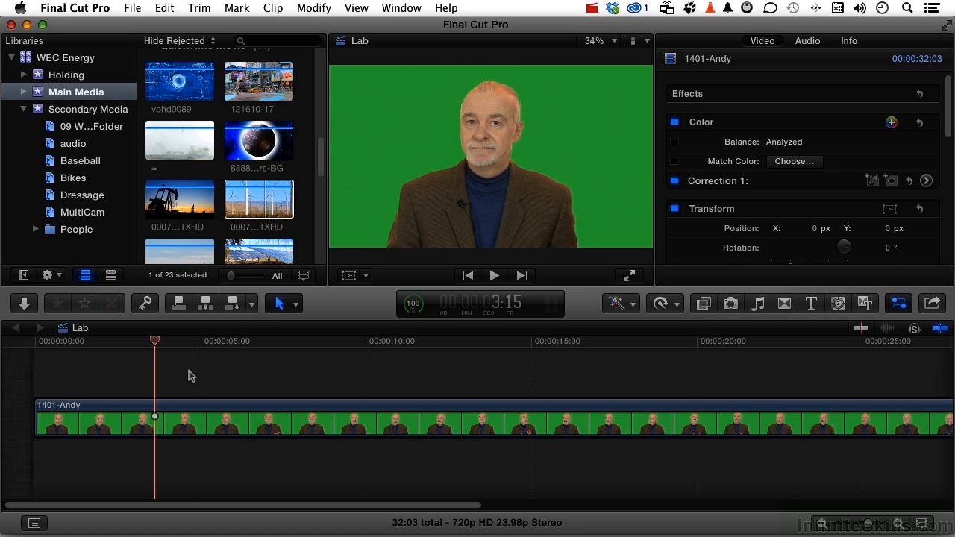
Connect the wind-turbine background clip 000727_VTXHD beneath the green-screen clip at the start of the timeline
{"action": "left_click", "coordinate": [262, 206]}
{"action": "left_click_drag", "start_coordinate": [262, 206], "coordinate": [43, 467]}
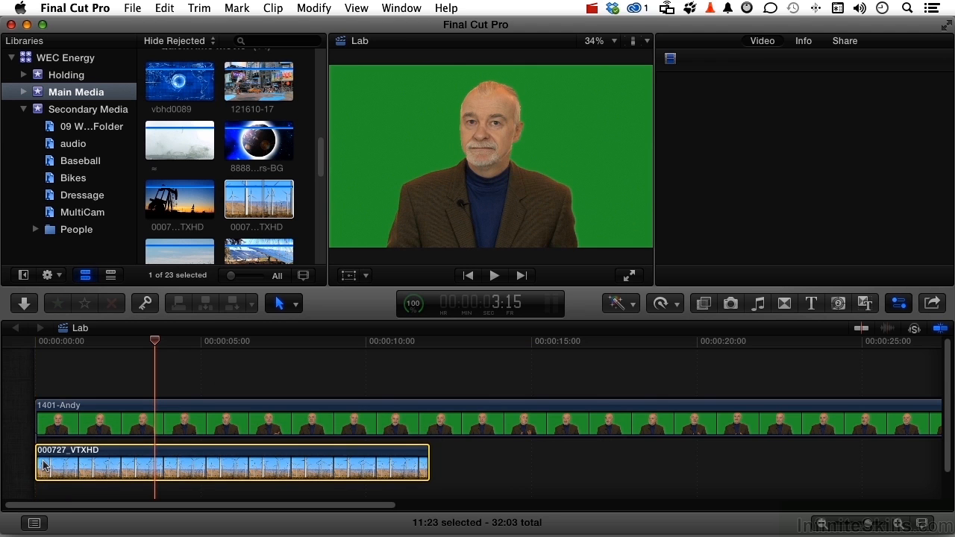
Apply the Keyer effect from the Keying category to the green-screen clip
{"action": "left_click", "coordinate": [226, 414]}
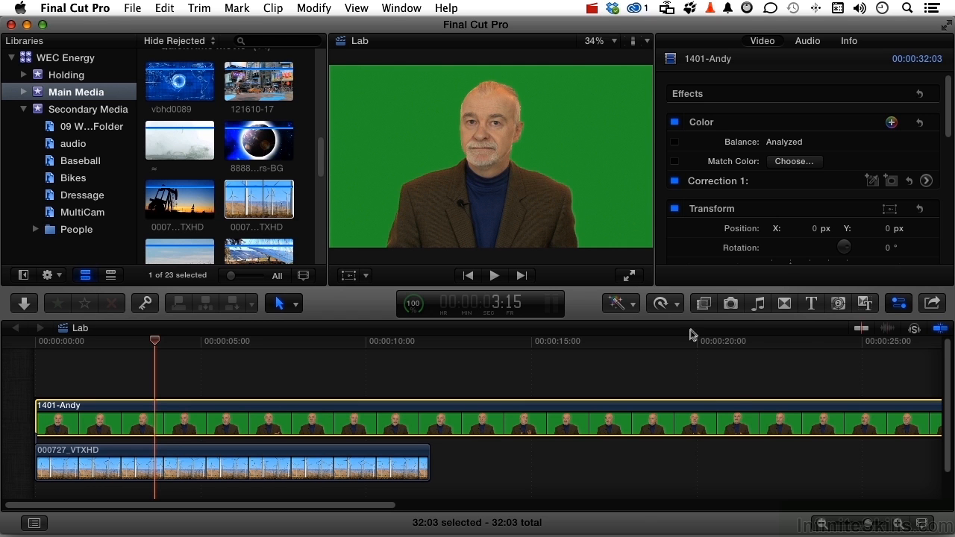
{"action": "left_click", "coordinate": [703, 304]}
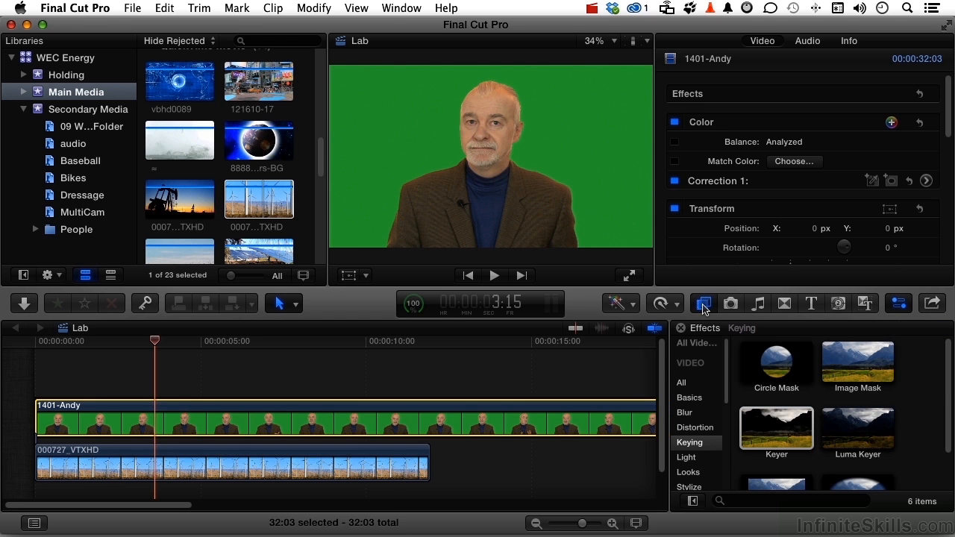
{"action": "left_click", "coordinate": [698, 442]}
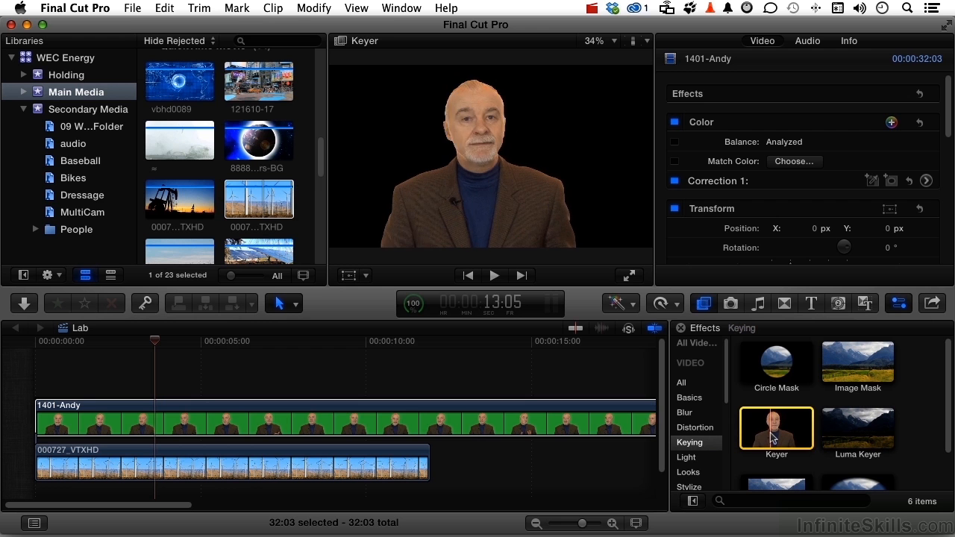
{"action": "left_click_drag", "start_coordinate": [773, 436], "coordinate": [226, 418]}
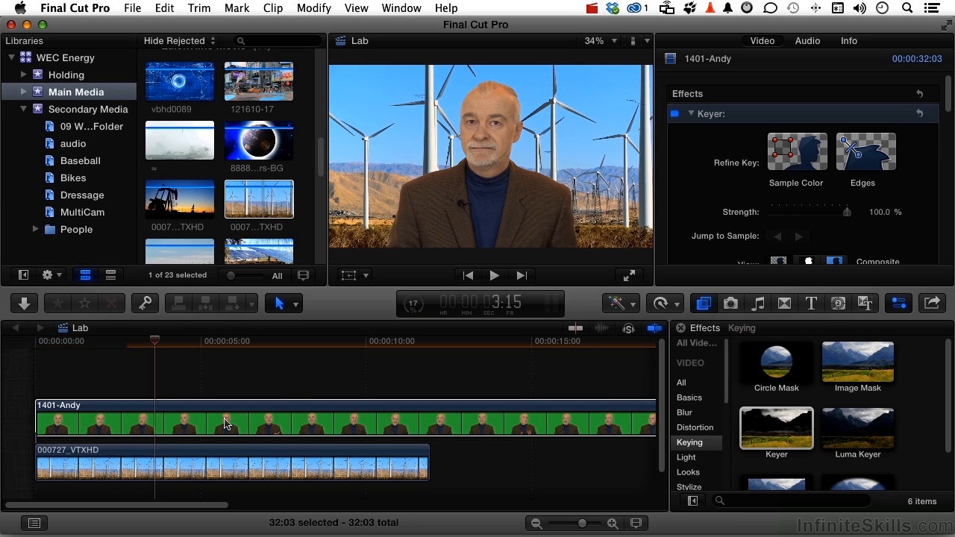
Play the keyed composite from near the start of the timeline to review it
{"action": "left_click", "coordinate": [59, 348]}
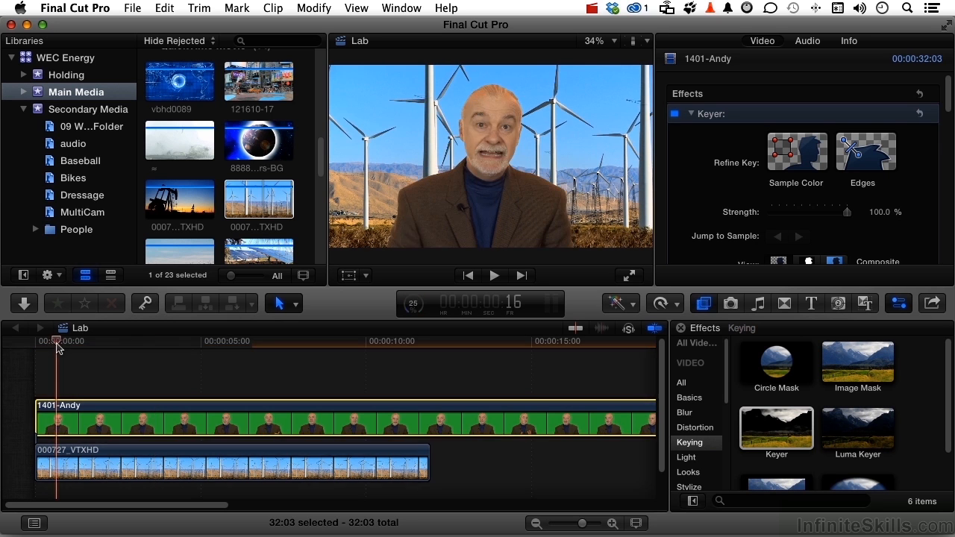
{"action": "key", "text": "space"}
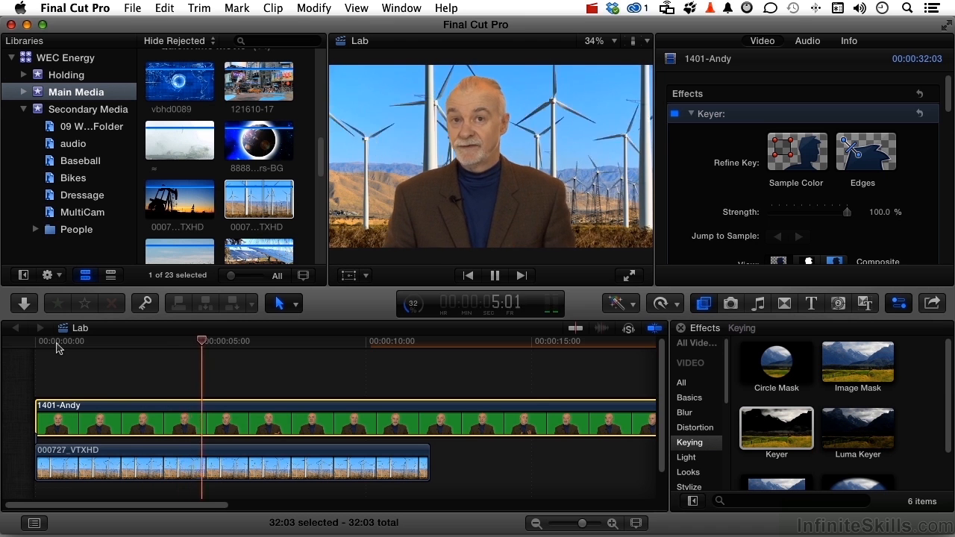
{"action": "key", "text": "space"}
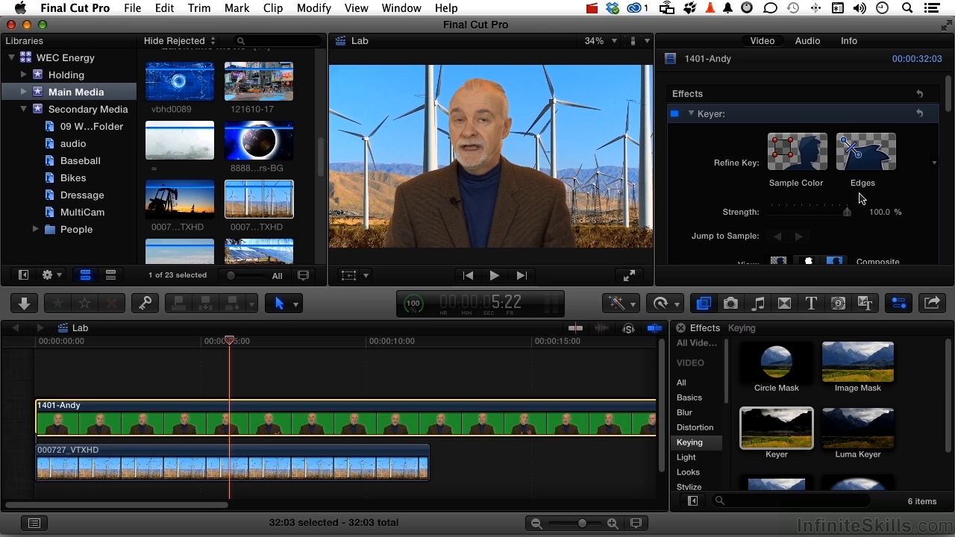
Refine the key with a Sample Color box over the background beside the head and an Edges line ending just inside the hairline
{"action": "left_click", "coordinate": [811, 160]}
{"action": "left_click_drag", "start_coordinate": [538, 84], "coordinate": [594, 135]}
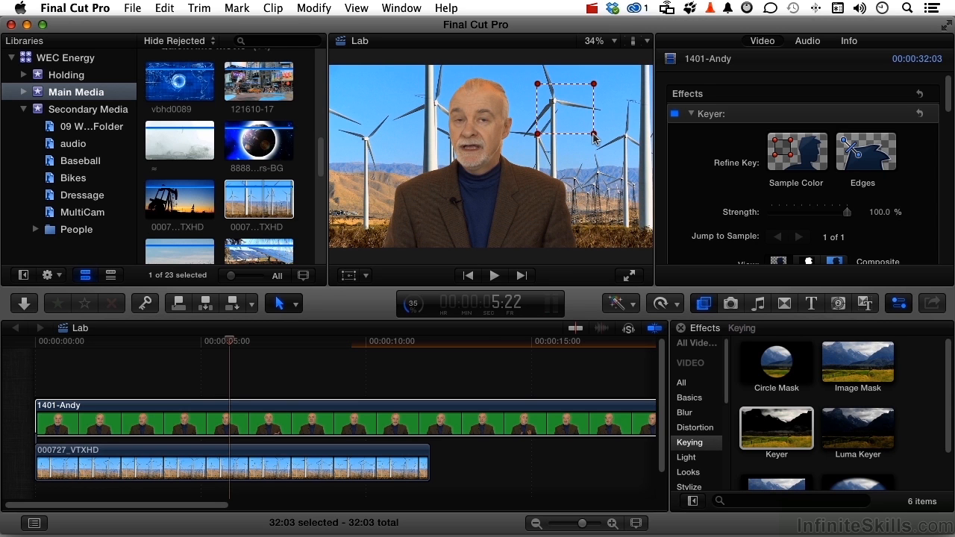
{"action": "left_click", "coordinate": [856, 164]}
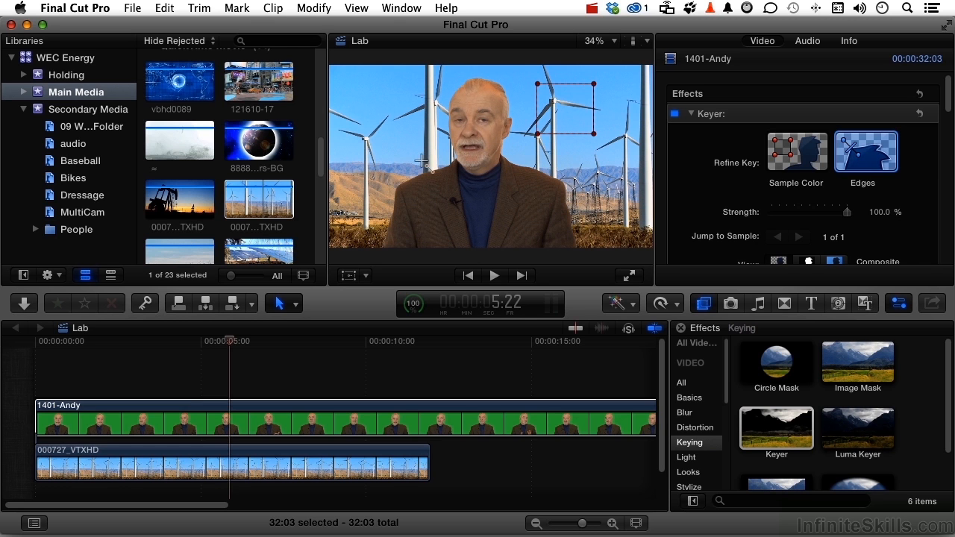
{"action": "left_click_drag", "start_coordinate": [449, 75], "coordinate": [471, 98]}
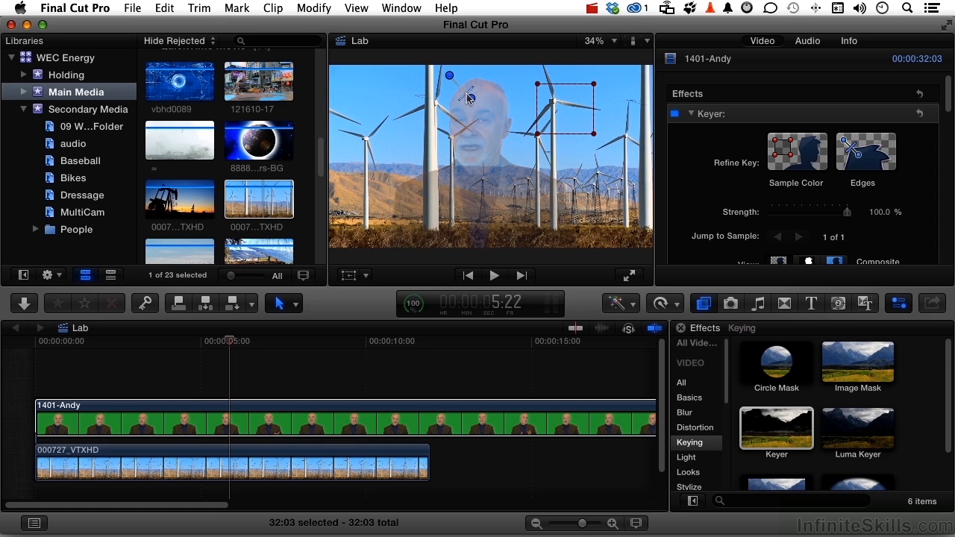
{"action": "left_click_drag", "start_coordinate": [467, 95], "coordinate": [449, 75]}
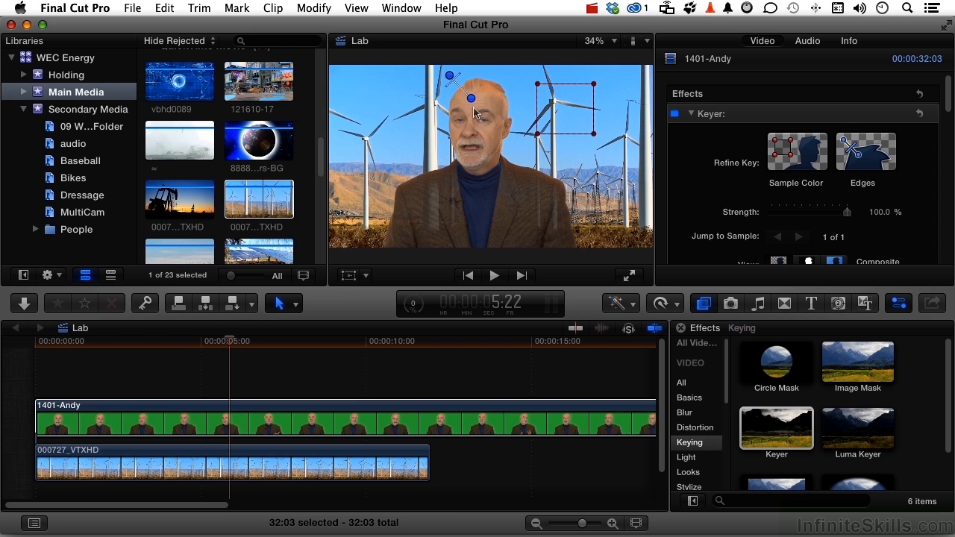
{"action": "left_click_drag", "start_coordinate": [472, 103], "coordinate": [467, 93]}
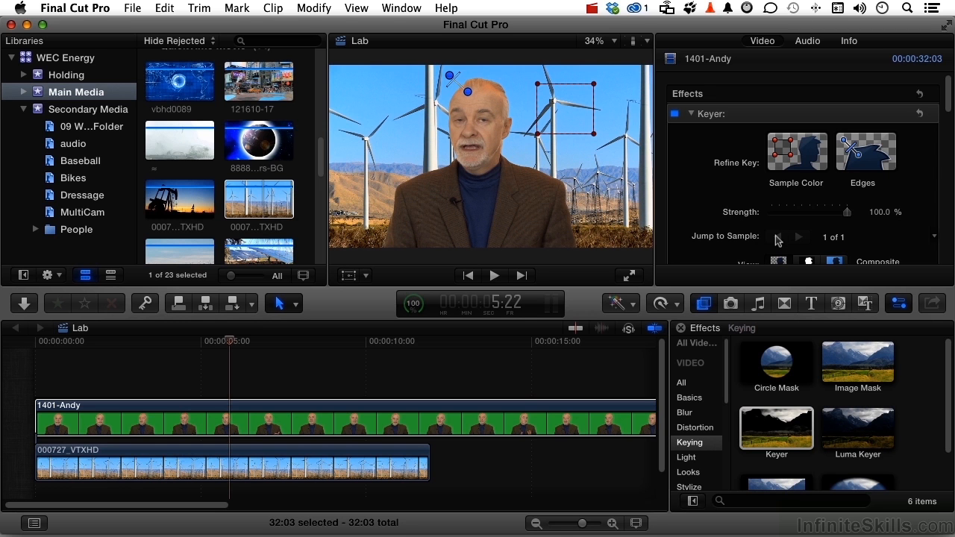
Inspect the key in the Matte and Original views and return to the Composite view
{"action": "scroll", "coordinate": [777, 239], "scroll_direction": "down", "scroll_amount": 4}
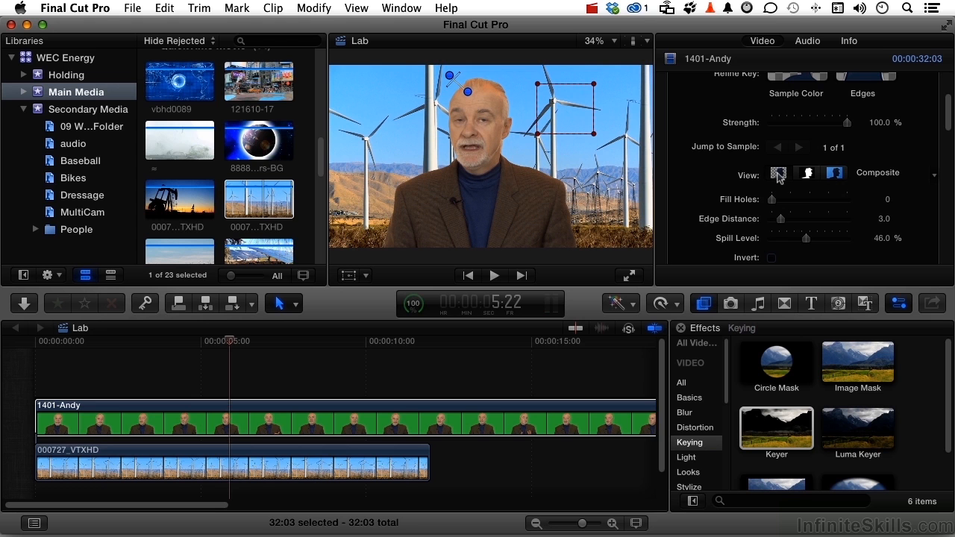
{"action": "left_click", "coordinate": [807, 173]}
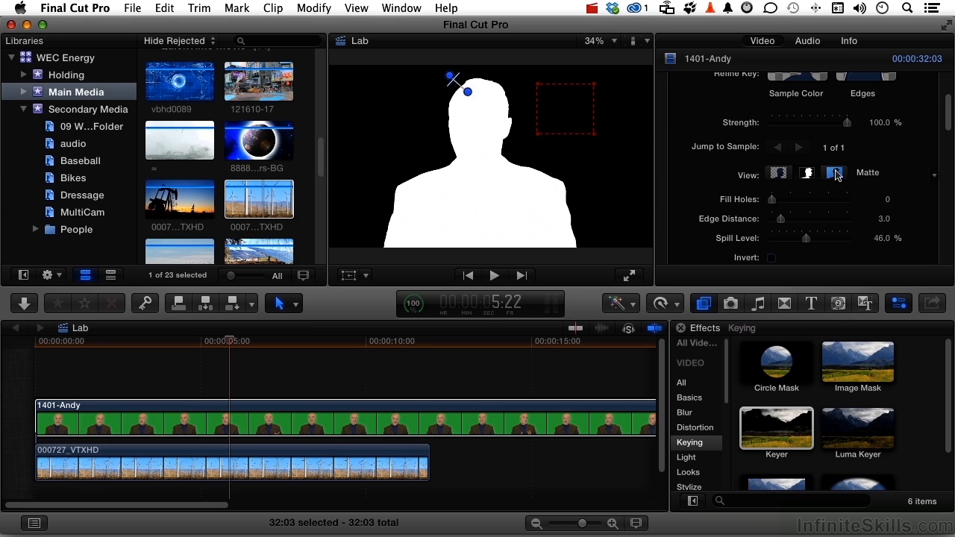
{"action": "left_click", "coordinate": [834, 174]}
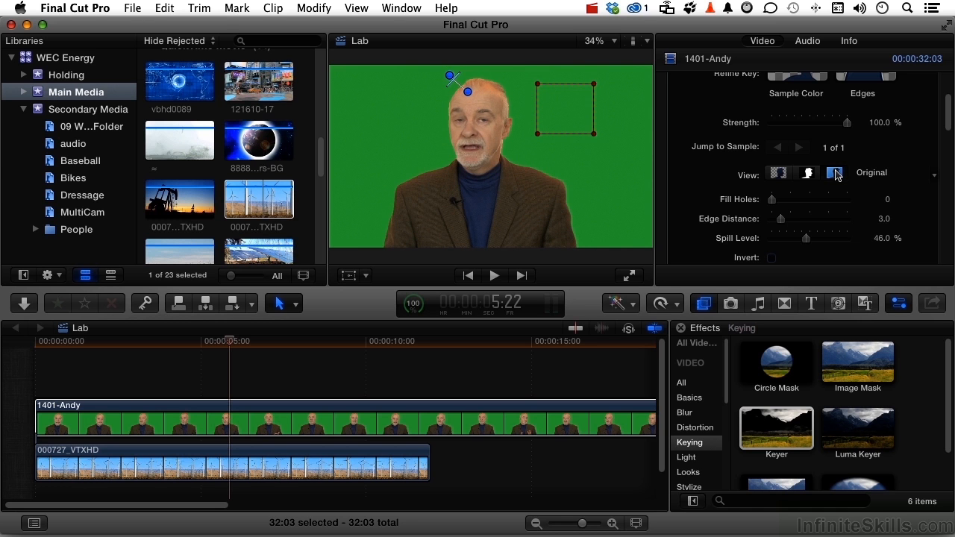
{"action": "left_click", "coordinate": [778, 173]}
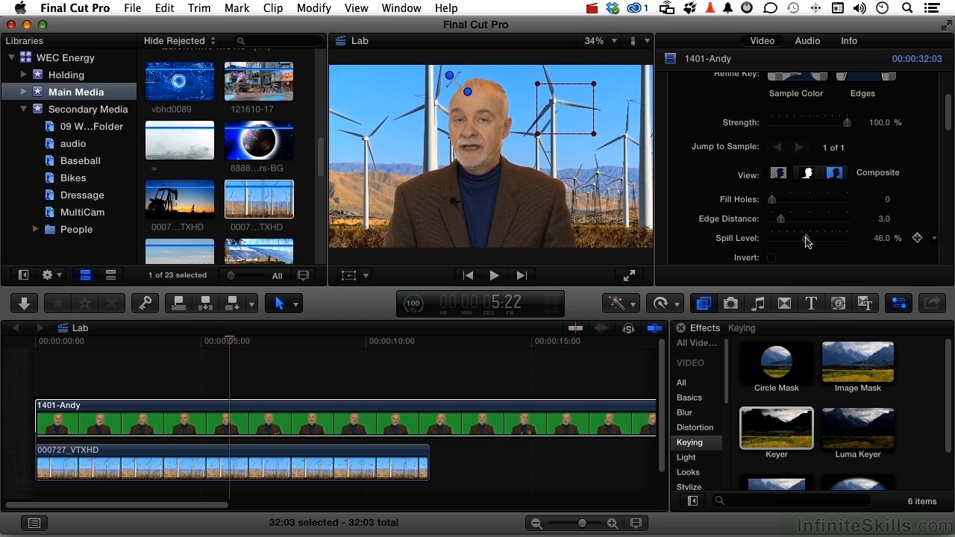
Set the Keyer's Spill Level to 46.28% and narrow the green chroma range using Manual Color Selection
{"action": "mouse_move", "coordinate": [805, 242]}
{"action": "left_mouse_down"}
{"action": "mouse_move", "coordinate": [784, 242]}
{"action": "mouse_move", "coordinate": [806, 243]}
{"action": "left_mouse_up"}
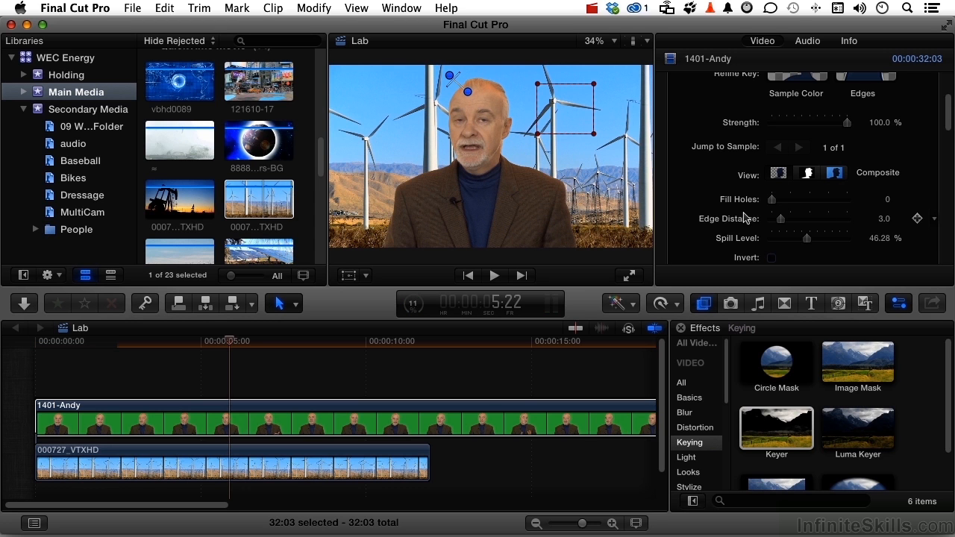
{"action": "scroll", "coordinate": [744, 217], "scroll_direction": "down", "scroll_amount": 3}
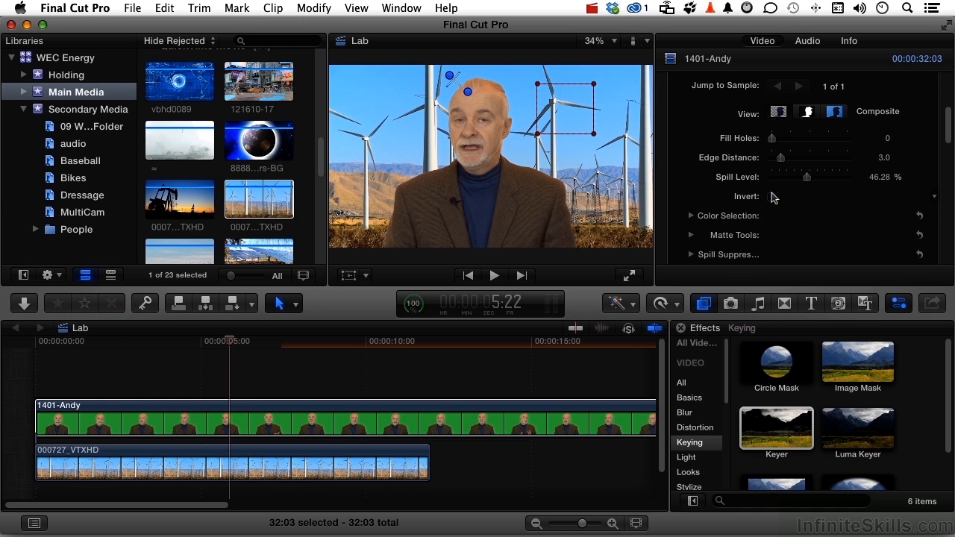
{"action": "scroll", "coordinate": [772, 196], "scroll_direction": "down", "scroll_amount": 3}
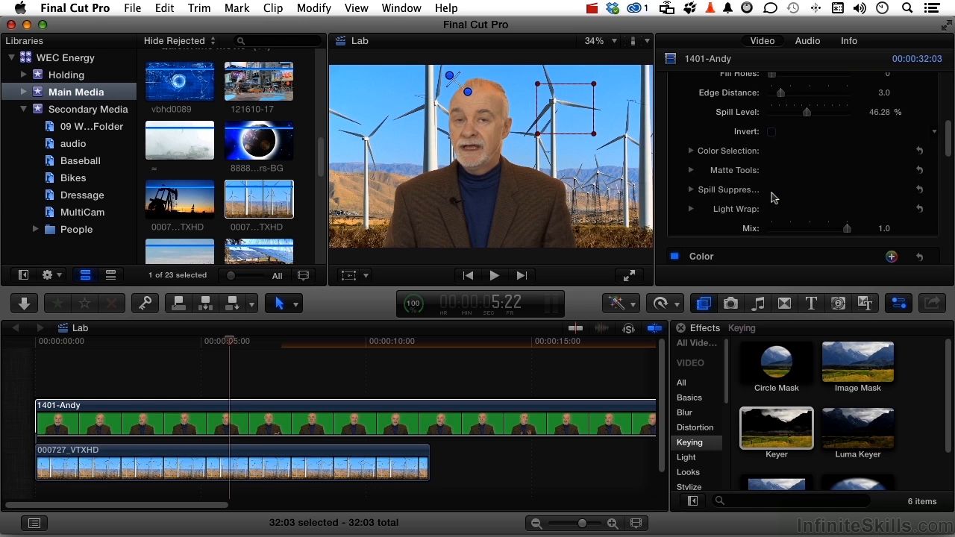
{"action": "left_click", "coordinate": [691, 150]}
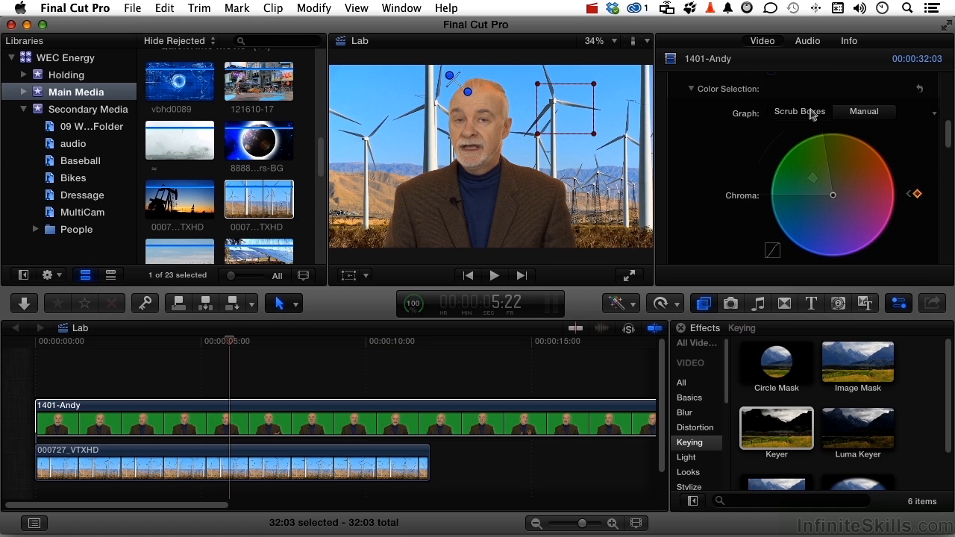
{"action": "left_click", "coordinate": [859, 112]}
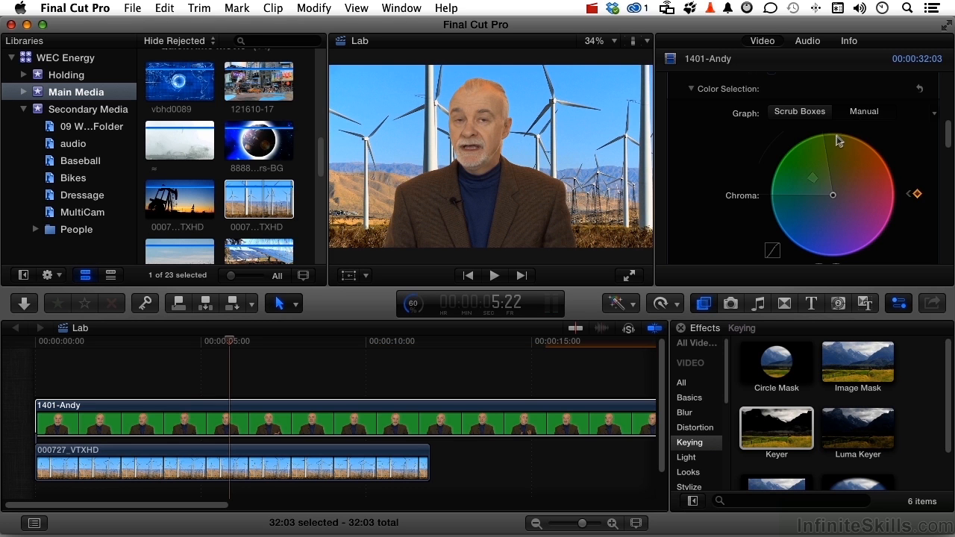
{"action": "mouse_move", "coordinate": [832, 142]}
{"action": "left_click_drag", "start_coordinate": [833, 143], "coordinate": [808, 158]}
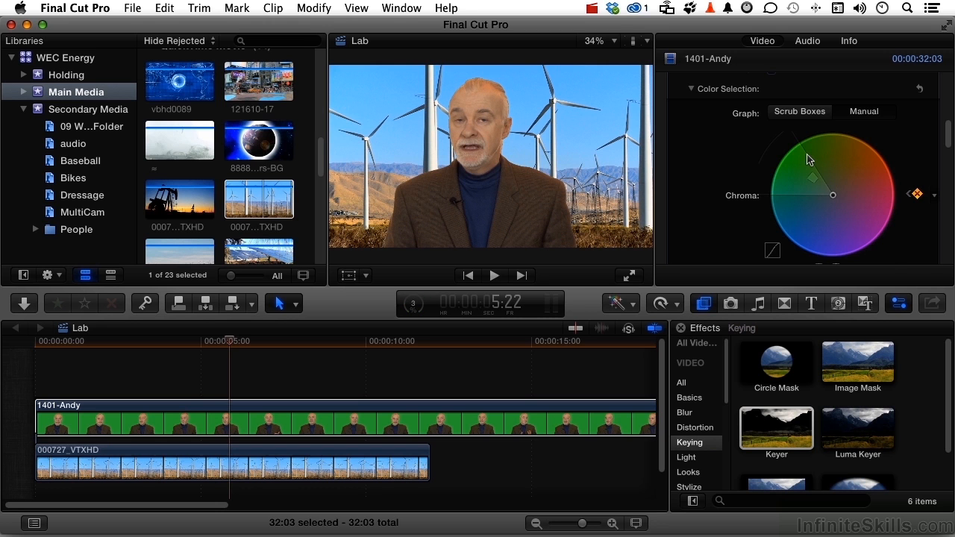
Adjust the Keyer's Matte Tools to Shrink/Expand -1.0, Soften 0.85 and Erode 1.03
{"action": "scroll", "coordinate": [808, 159], "scroll_direction": "down", "scroll_amount": 5}
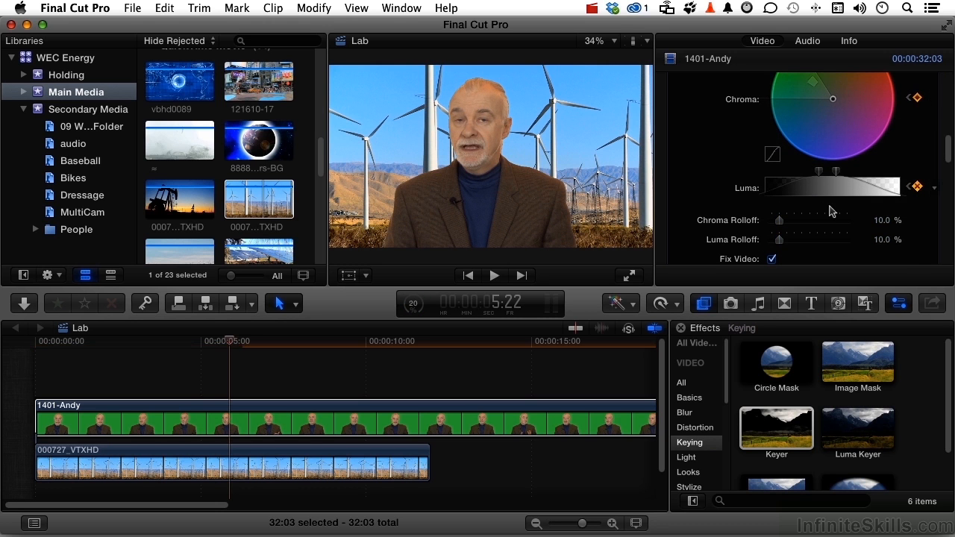
{"action": "scroll", "coordinate": [829, 209], "scroll_direction": "down", "scroll_amount": 3}
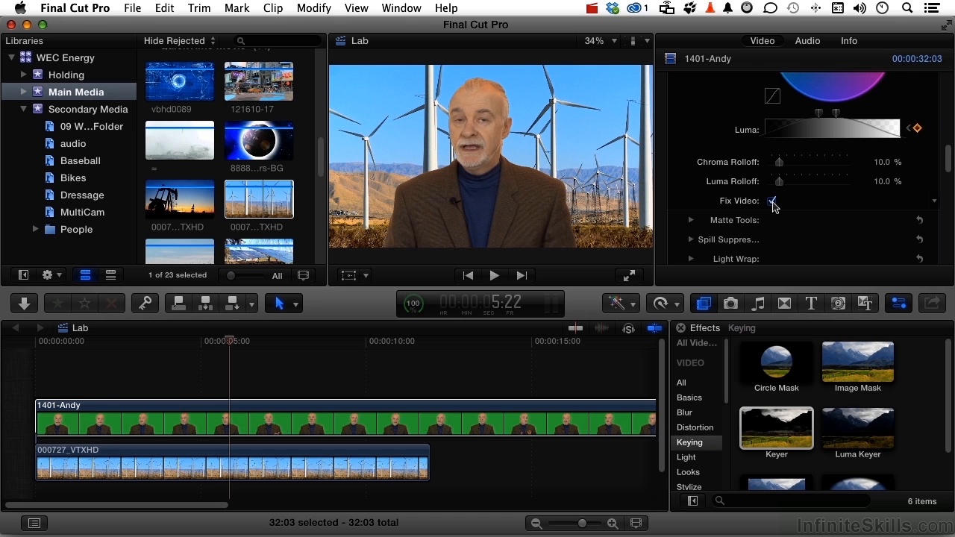
{"action": "scroll", "coordinate": [773, 206], "scroll_direction": "down", "scroll_amount": 2}
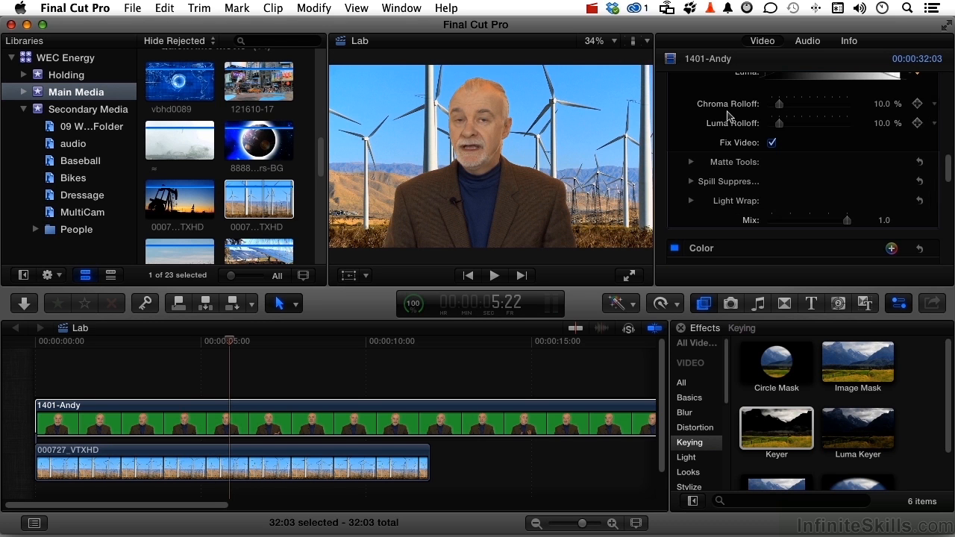
{"action": "scroll", "coordinate": [692, 137], "scroll_direction": "down", "scroll_amount": 1}
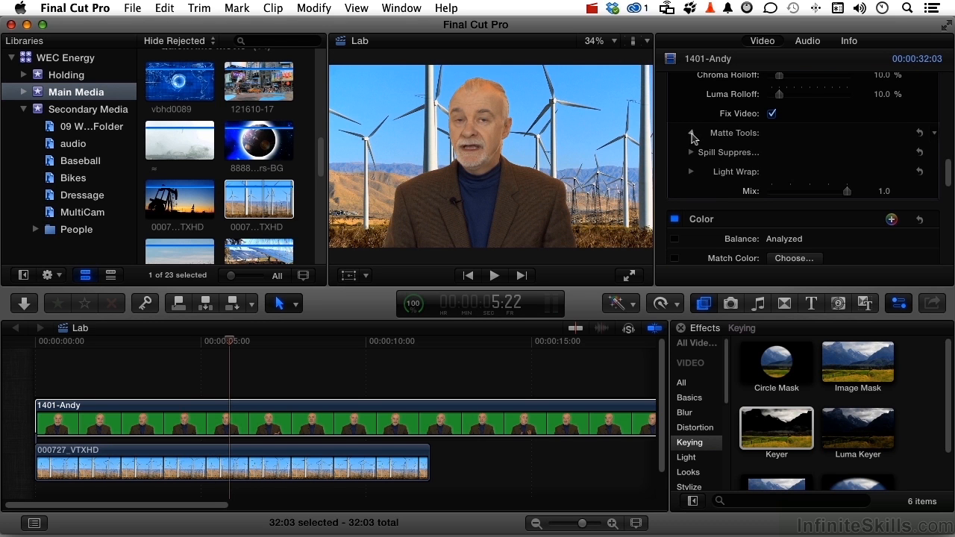
{"action": "left_click", "coordinate": [691, 134]}
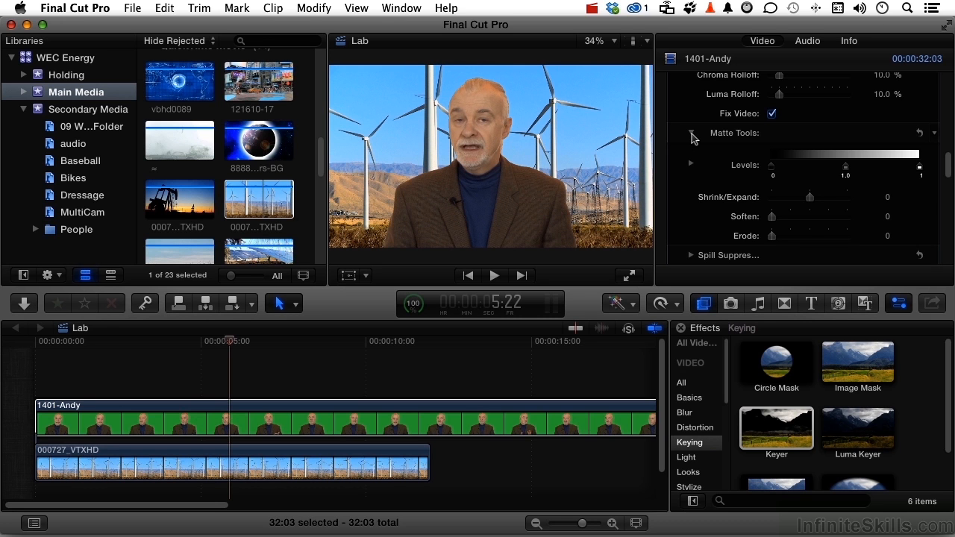
{"action": "left_click_drag", "start_coordinate": [809, 198], "coordinate": [836, 250]}
{"action": "left_click_drag", "start_coordinate": [771, 241], "coordinate": [778, 242]}
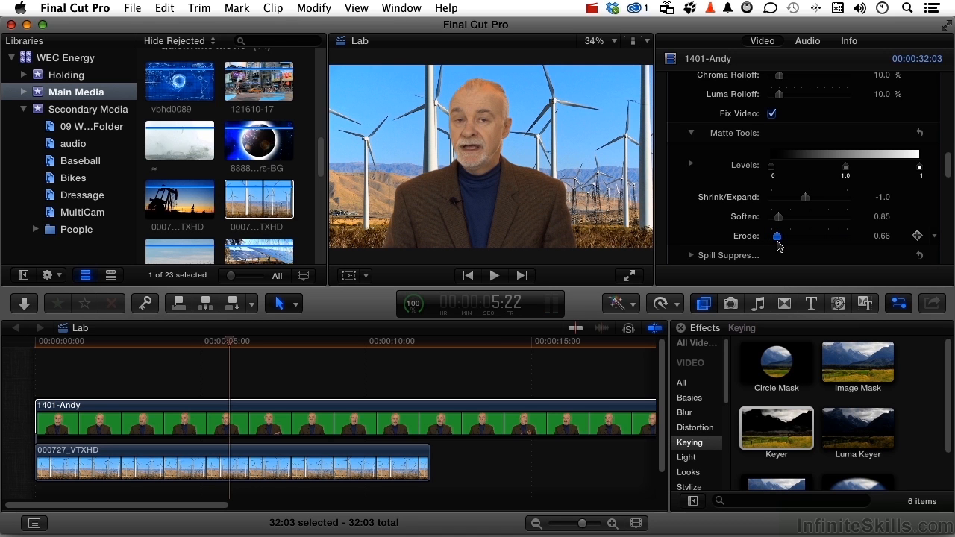
{"action": "mouse_move", "coordinate": [777, 237]}
{"action": "left_mouse_down"}
{"action": "mouse_move", "coordinate": [828, 237]}
{"action": "mouse_move", "coordinate": [781, 252]}
{"action": "left_mouse_up"}
Try the Tint adjustment in the Keyer's Spill Suppression settings, leaving it at 0%
{"action": "scroll", "coordinate": [781, 251], "scroll_direction": "down", "scroll_amount": 3}
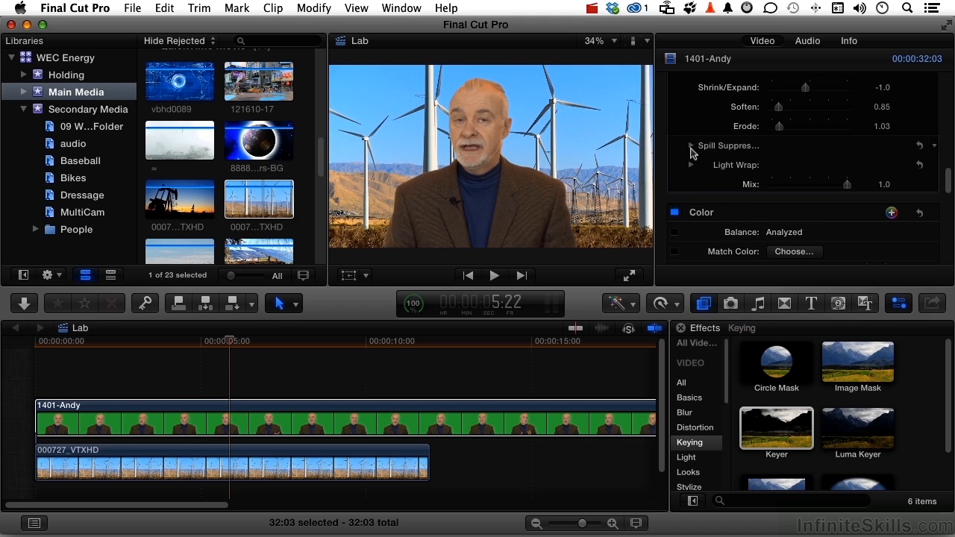
{"action": "left_click", "coordinate": [691, 147]}
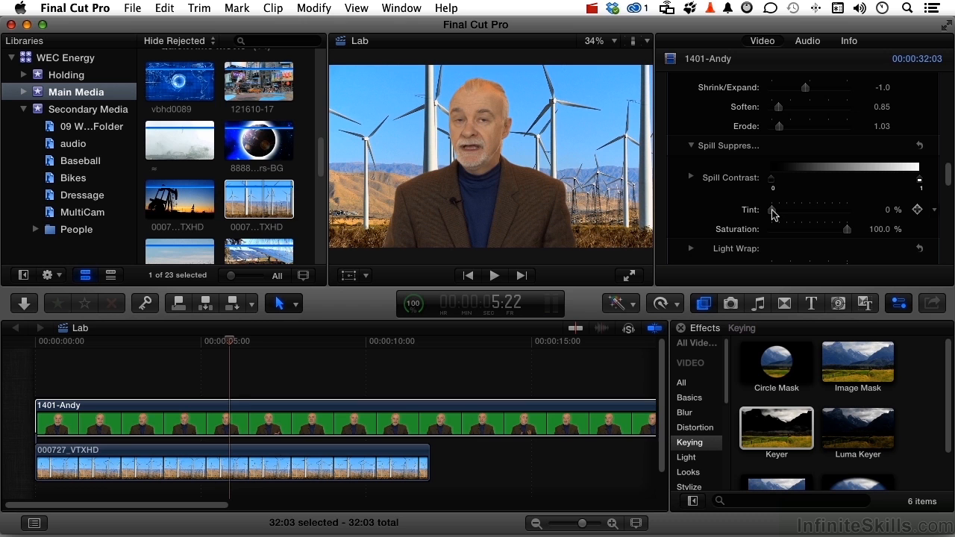
{"action": "mouse_move", "coordinate": [771, 209]}
{"action": "left_mouse_down"}
{"action": "mouse_move", "coordinate": [821, 209]}
{"action": "mouse_move", "coordinate": [771, 211]}
{"action": "left_mouse_up"}
{"action": "scroll", "coordinate": [775, 217], "scroll_direction": "down", "scroll_amount": 3}
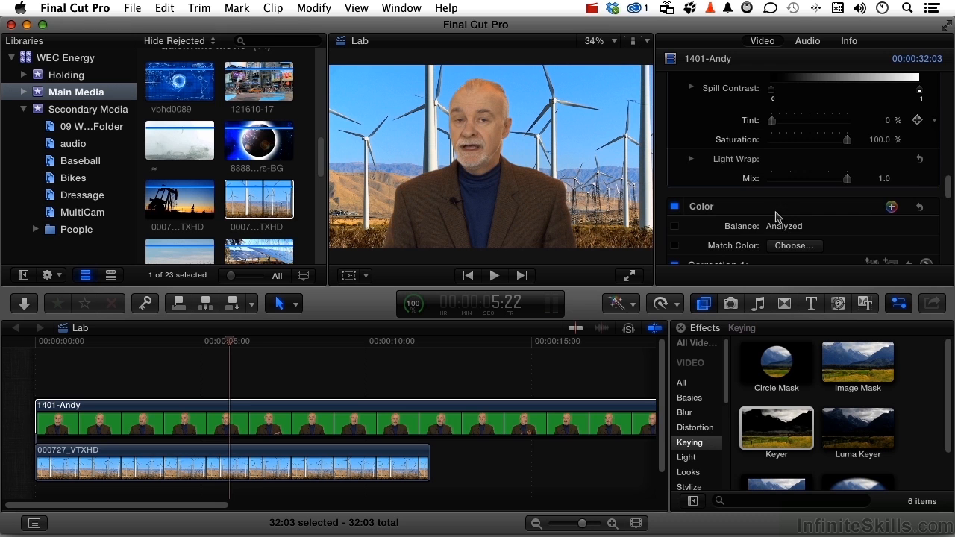
Try the Lighten, Screen and Overlay modes for the Keyer's Light Wrap and restore Normal
{"action": "left_click", "coordinate": [690, 159]}
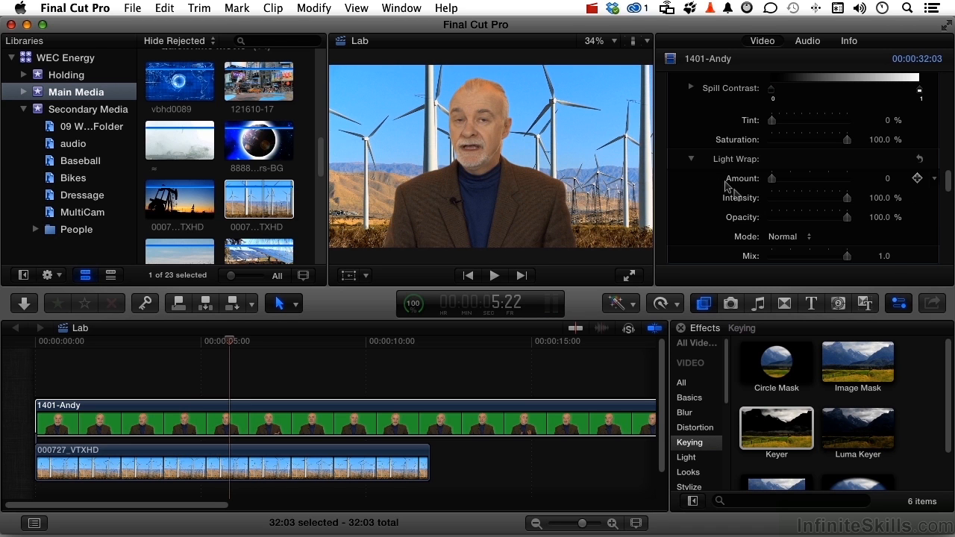
{"action": "left_click", "coordinate": [793, 237]}
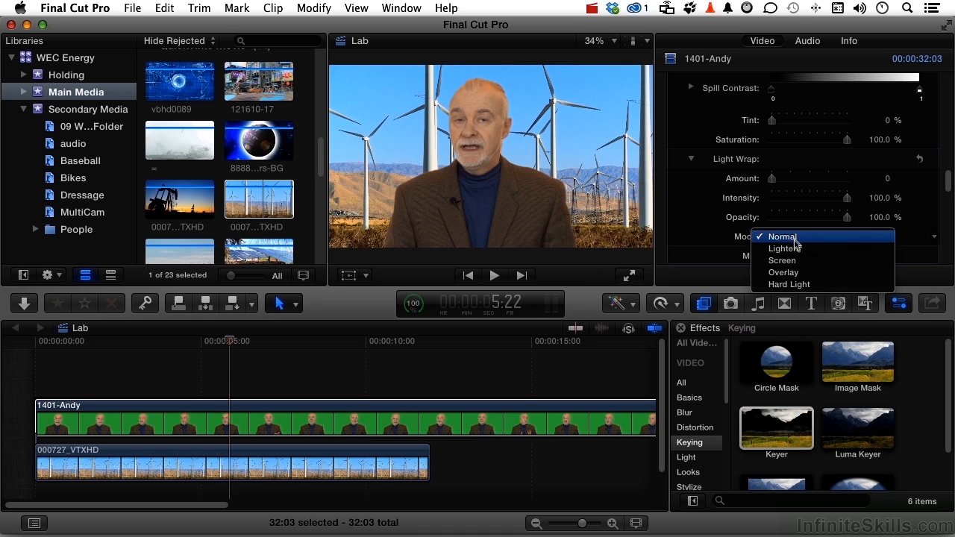
{"action": "left_click", "coordinate": [794, 248]}
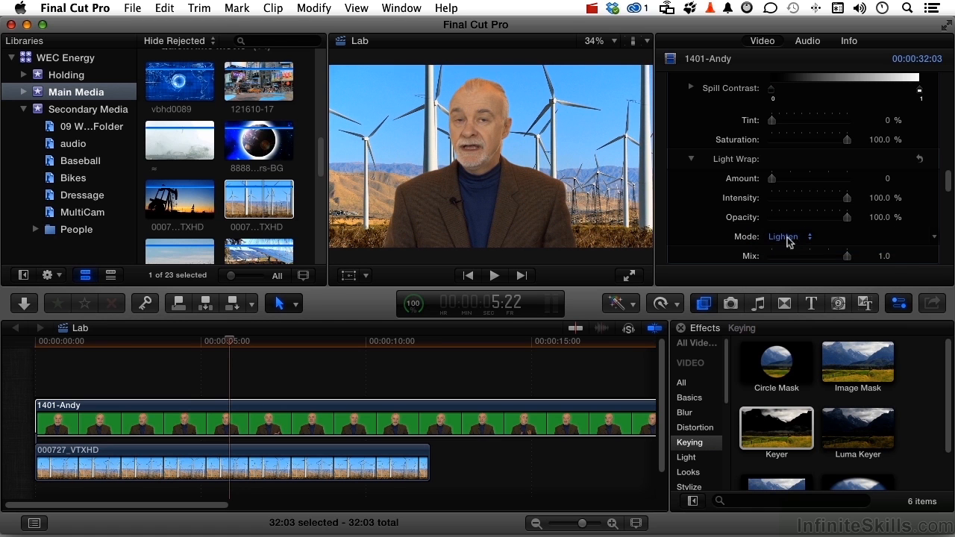
{"action": "left_click", "coordinate": [786, 236]}
{"action": "left_click", "coordinate": [784, 247]}
{"action": "left_click", "coordinate": [784, 237]}
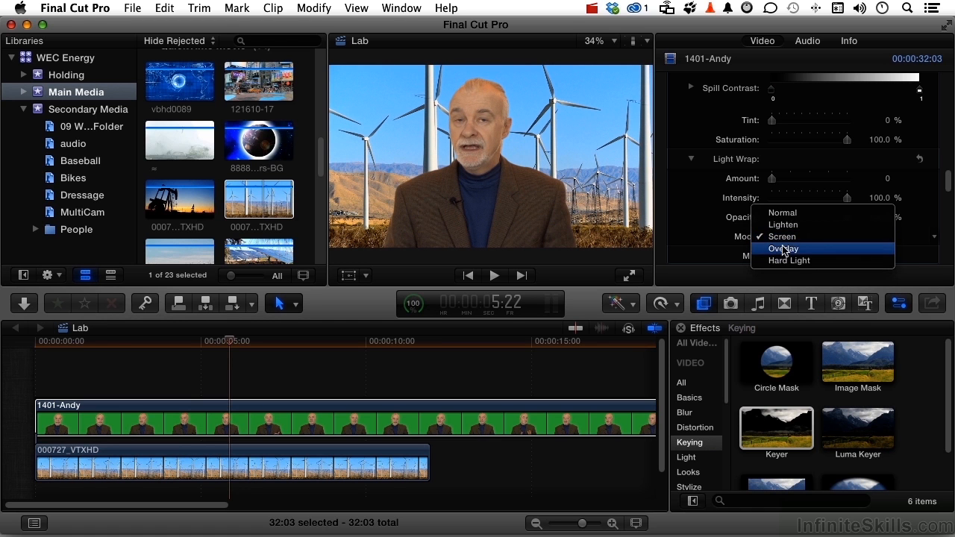
{"action": "left_click", "coordinate": [783, 249]}
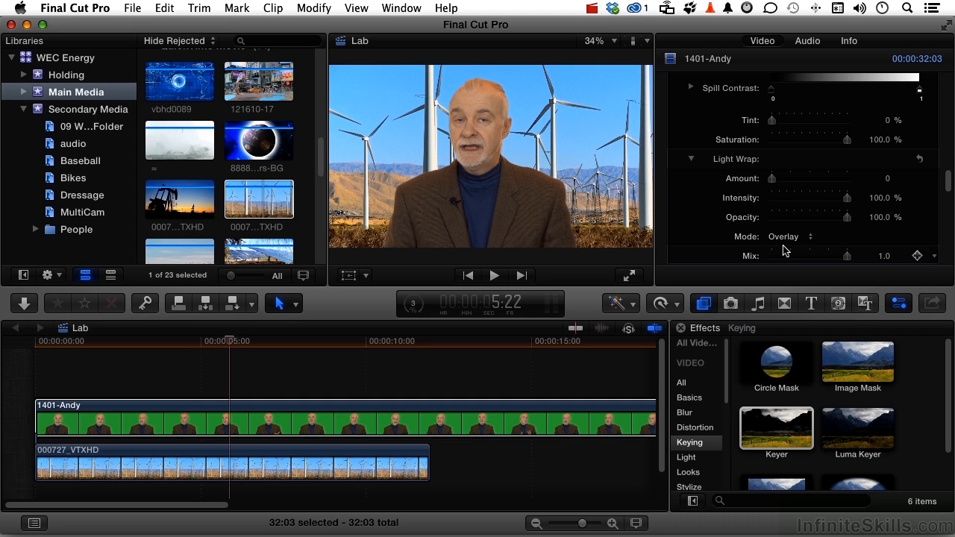
{"action": "left_click", "coordinate": [784, 236]}
{"action": "left_click", "coordinate": [781, 201]}
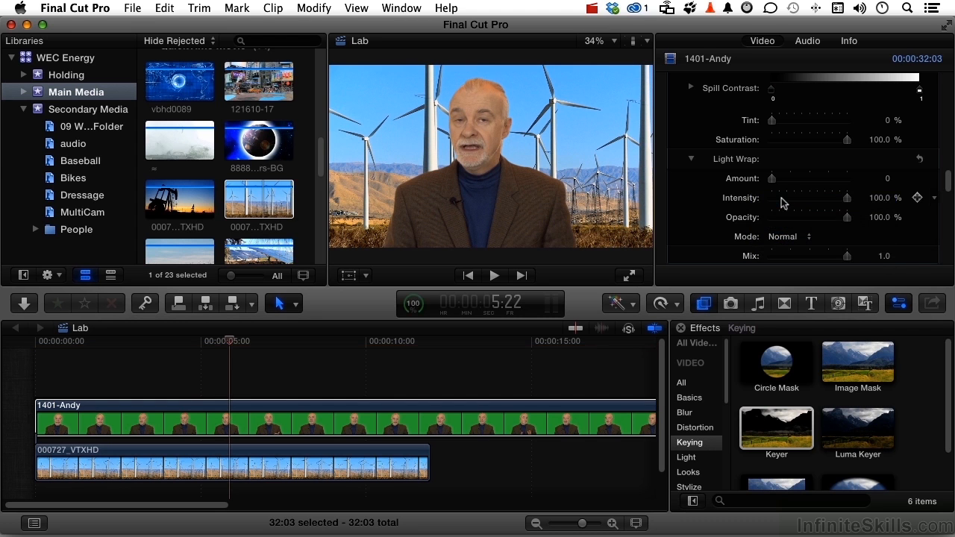
Try the Keyer's Mix adjustment and return to the main refinement controls
{"action": "scroll", "coordinate": [783, 203], "scroll_direction": "down", "scroll_amount": 2}
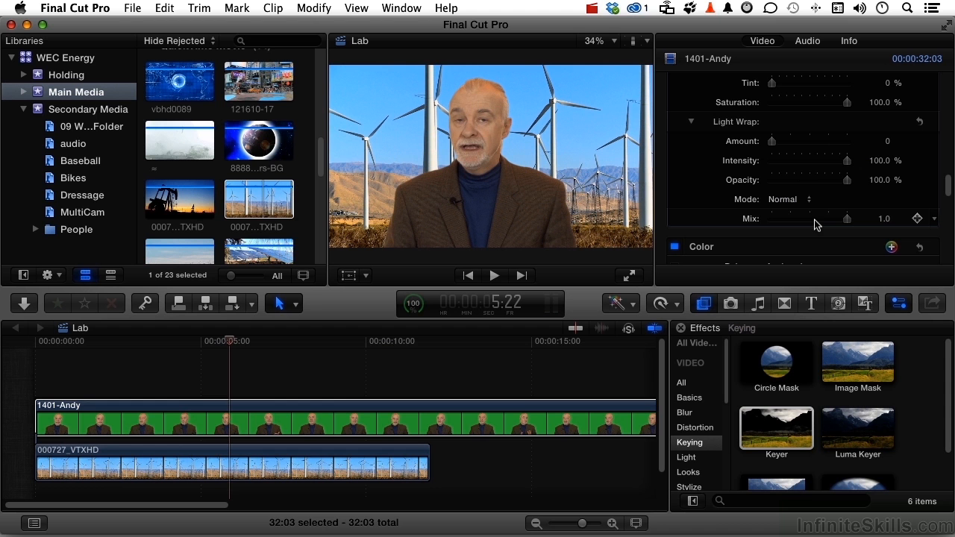
{"action": "mouse_move", "coordinate": [848, 221]}
{"action": "left_mouse_down"}
{"action": "mouse_move", "coordinate": [765, 226]}
{"action": "mouse_move", "coordinate": [858, 225]}
{"action": "left_mouse_up"}
{"action": "scroll", "coordinate": [858, 225], "scroll_direction": "up", "scroll_amount": 10}
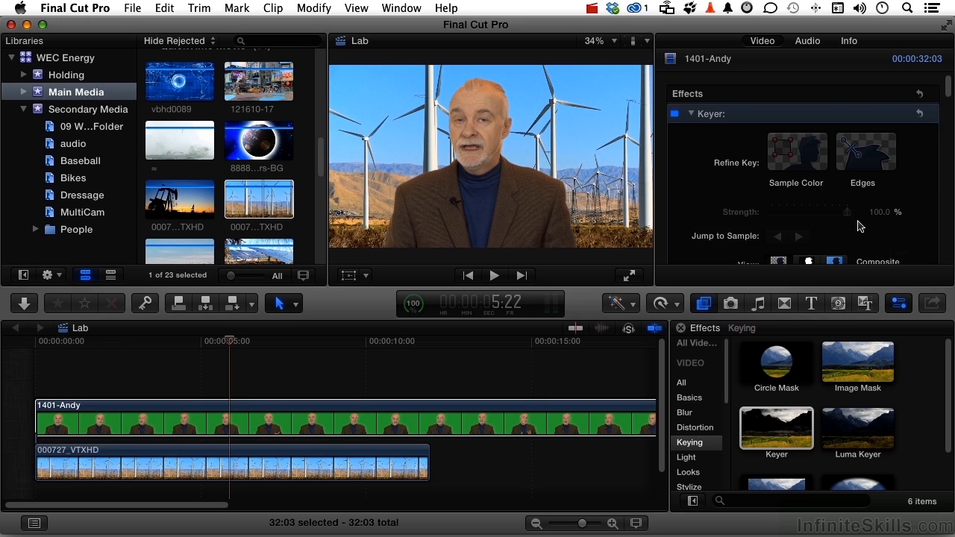